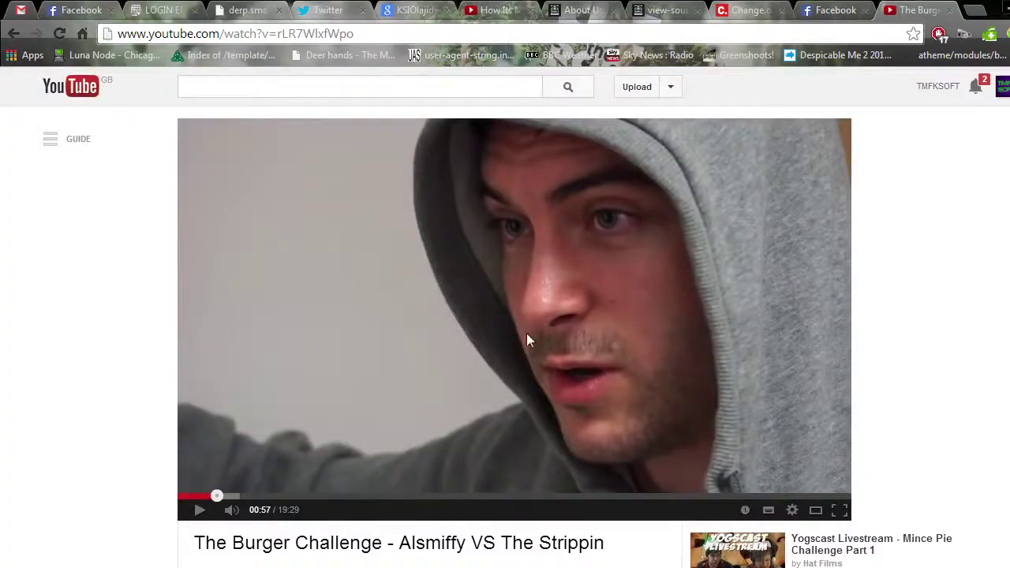
Step: Switch briefly to the mIRC chat window, then return to Chrome's Twitter tab
{"action": "key", "text": "alt+Tab"}
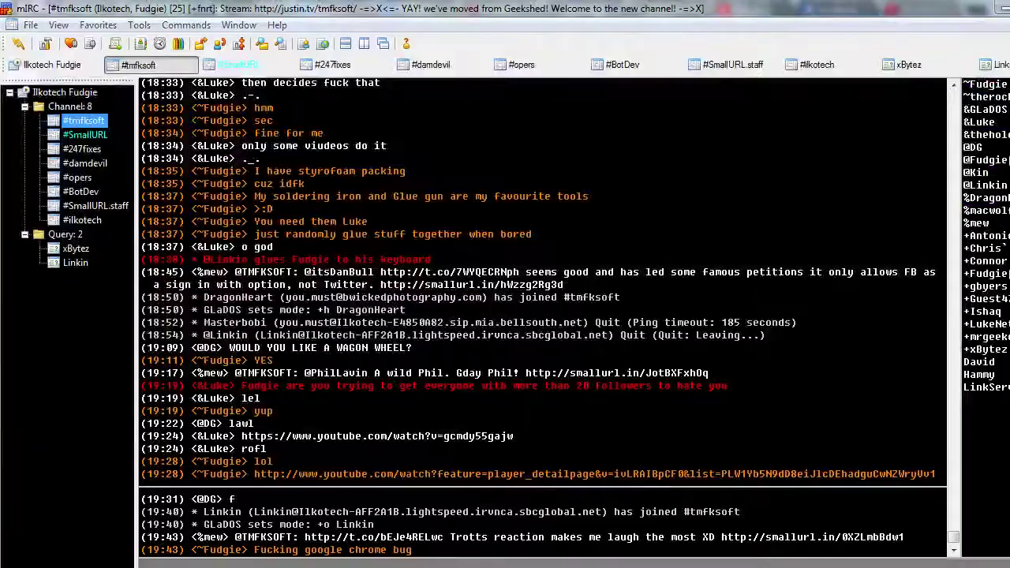
{"action": "key", "text": "alt+Tab"}
{"action": "left_click", "coordinate": [324, 10]}
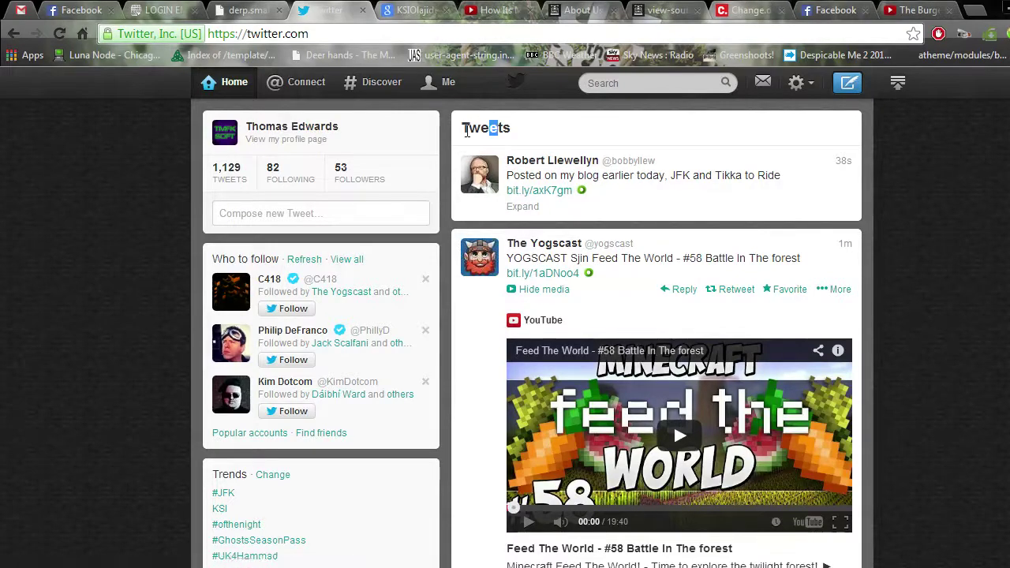
{"action": "mouse_move", "coordinate": [656, 178]}
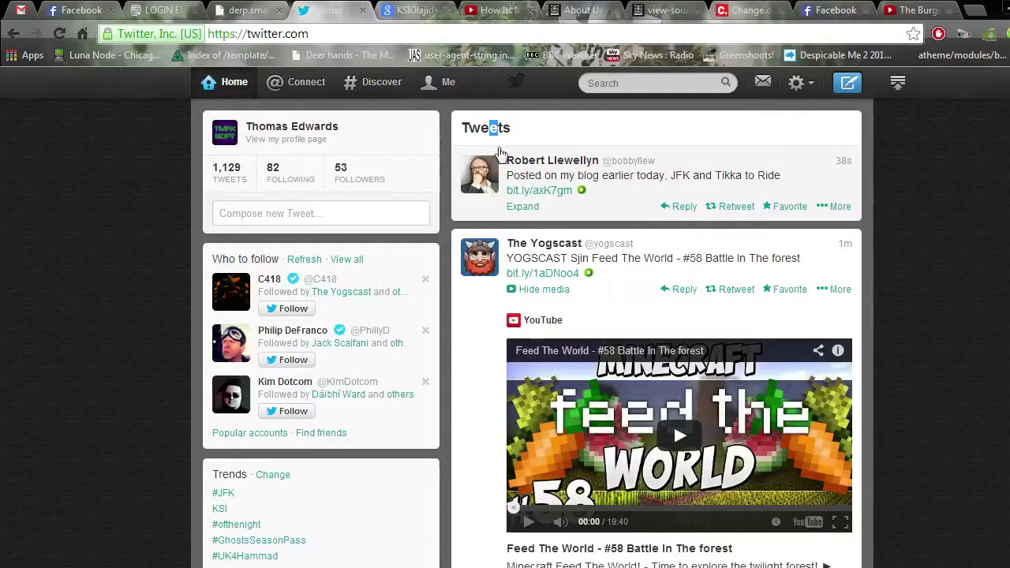
Step: Go via How Its Made to The Burger Challenge tab, then select and clear its title twice
{"action": "left_click", "coordinate": [497, 10]}
{"action": "scroll", "coordinate": [202, 450], "scroll_direction": "down", "scroll_amount": 1}
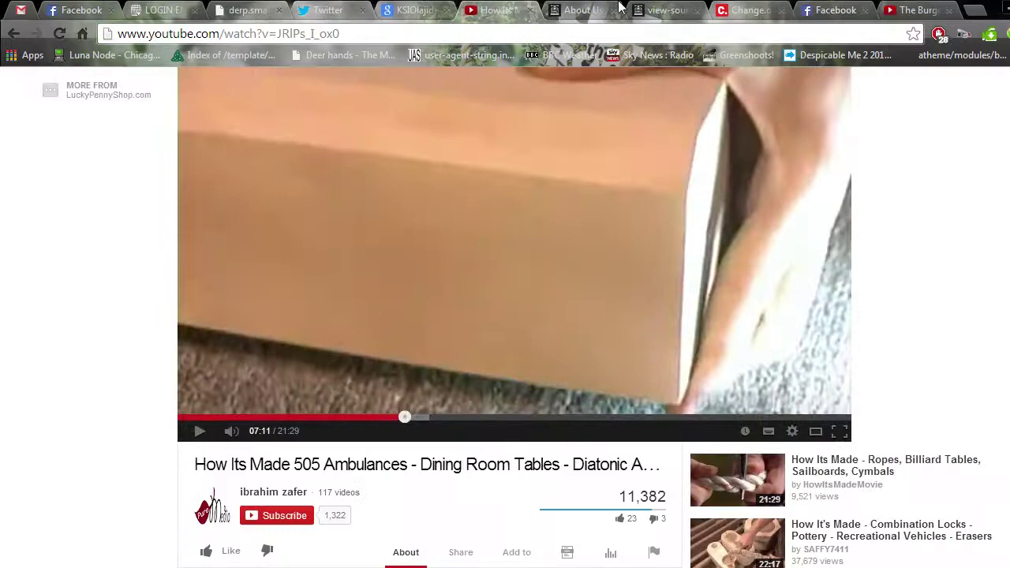
{"action": "left_click", "coordinate": [919, 10]}
{"action": "scroll", "coordinate": [224, 454], "scroll_direction": "down", "scroll_amount": 2}
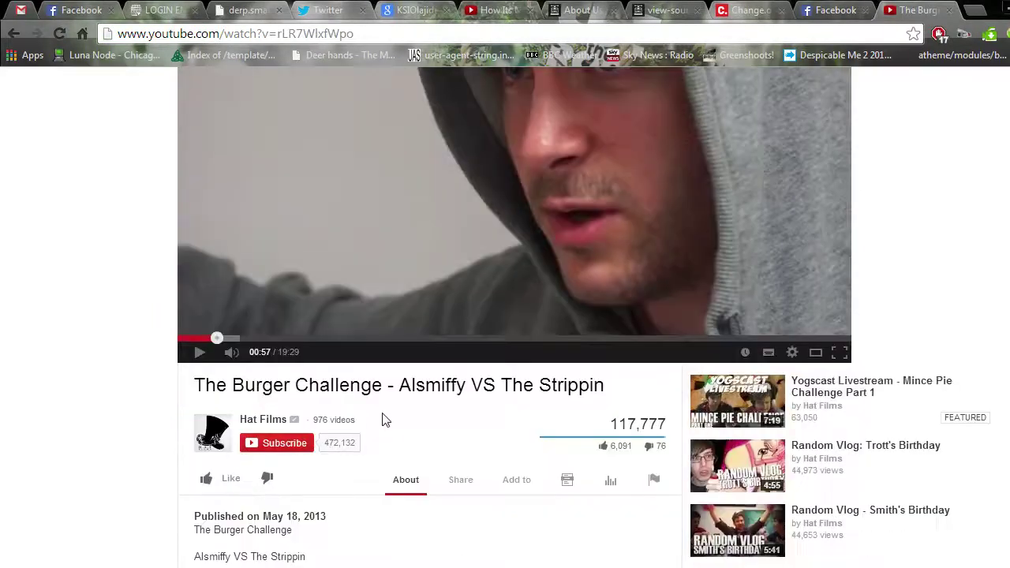
{"action": "left_click_drag", "start_coordinate": [413, 381], "coordinate": [553, 385]}
{"action": "left_click", "coordinate": [106, 402]}
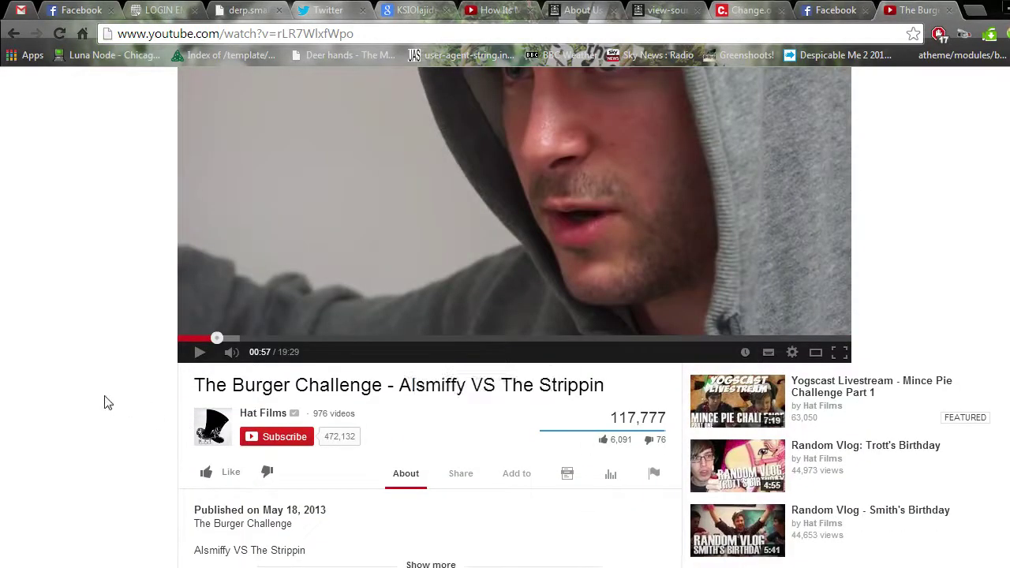
{"action": "left_click_drag", "start_coordinate": [324, 385], "coordinate": [454, 387]}
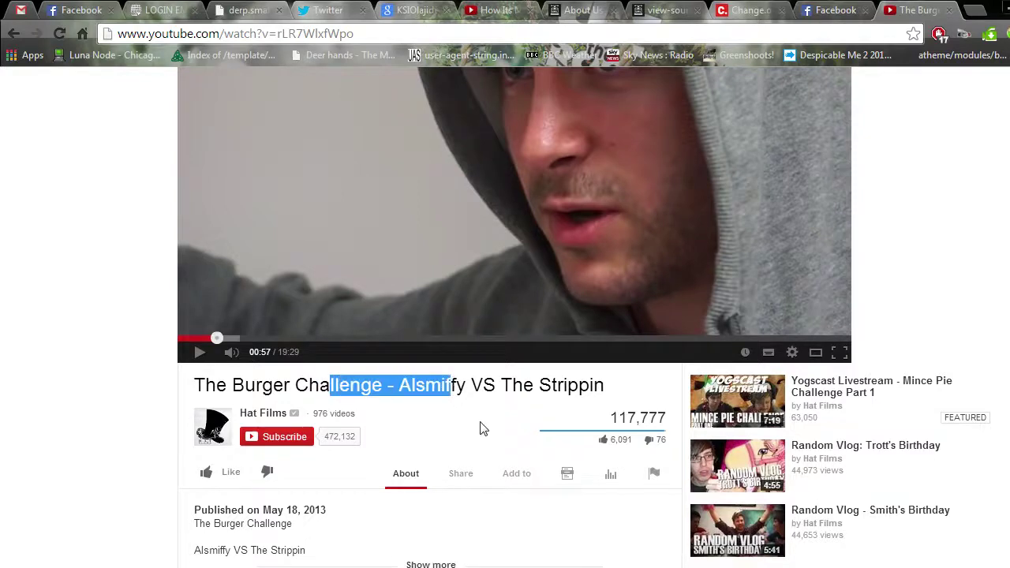
{"action": "left_click", "coordinate": [91, 481]}
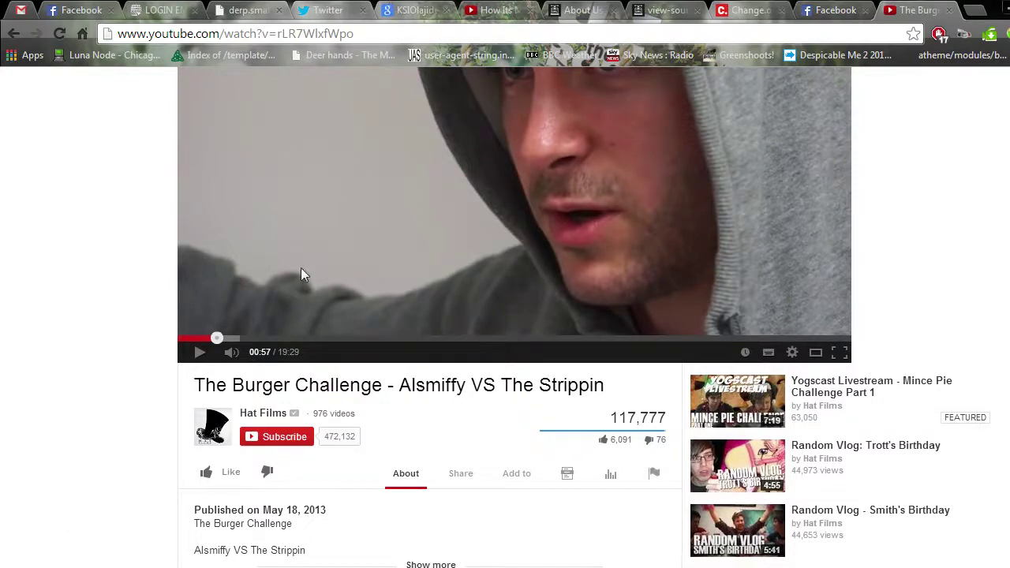
Step: On Twitter, collapse and re-expand the Yogscast tweet's video, then select and clear the Tweets heading
{"action": "left_click", "coordinate": [336, 9]}
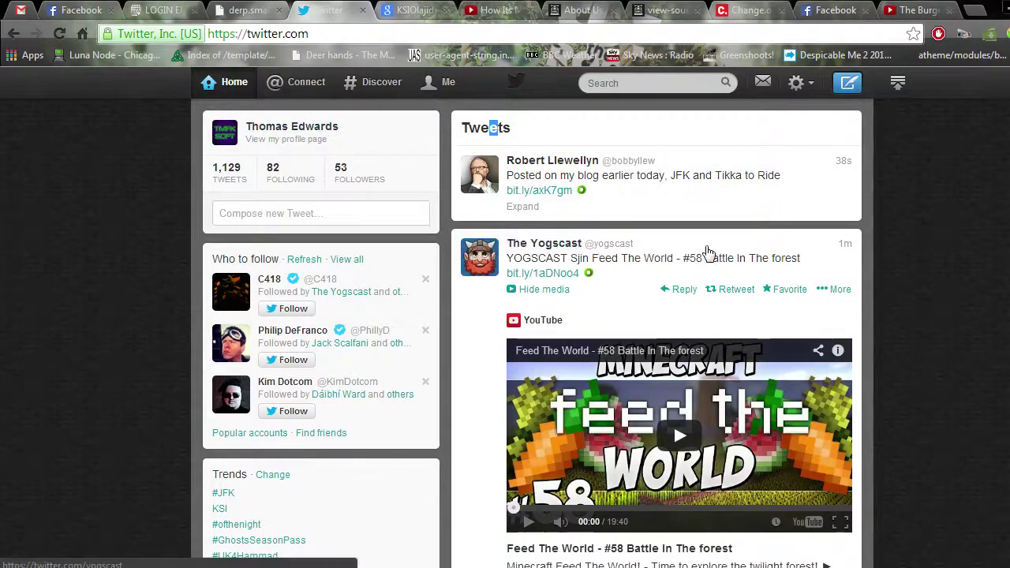
{"action": "left_click", "coordinate": [780, 265]}
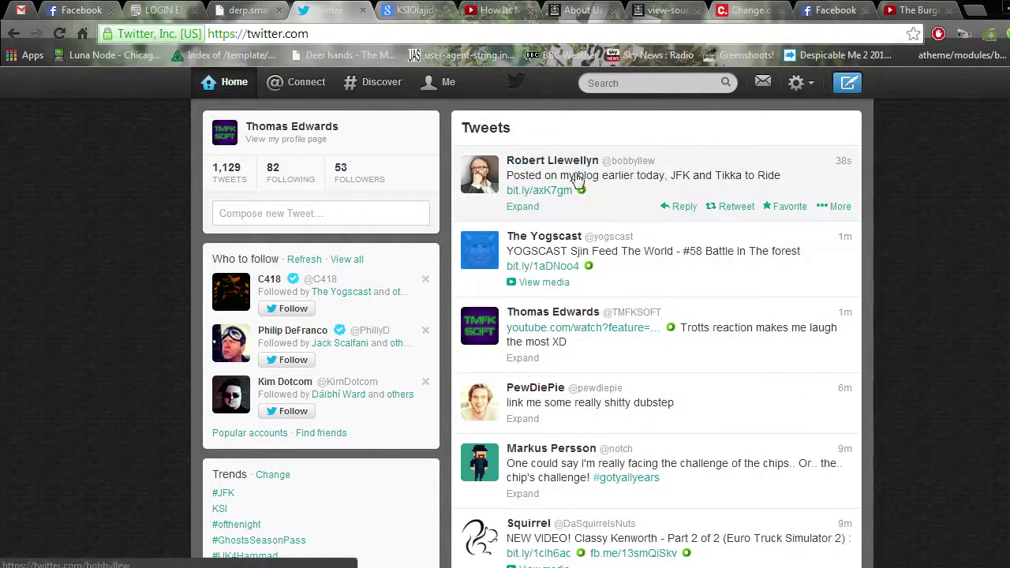
{"action": "left_click", "coordinate": [703, 241]}
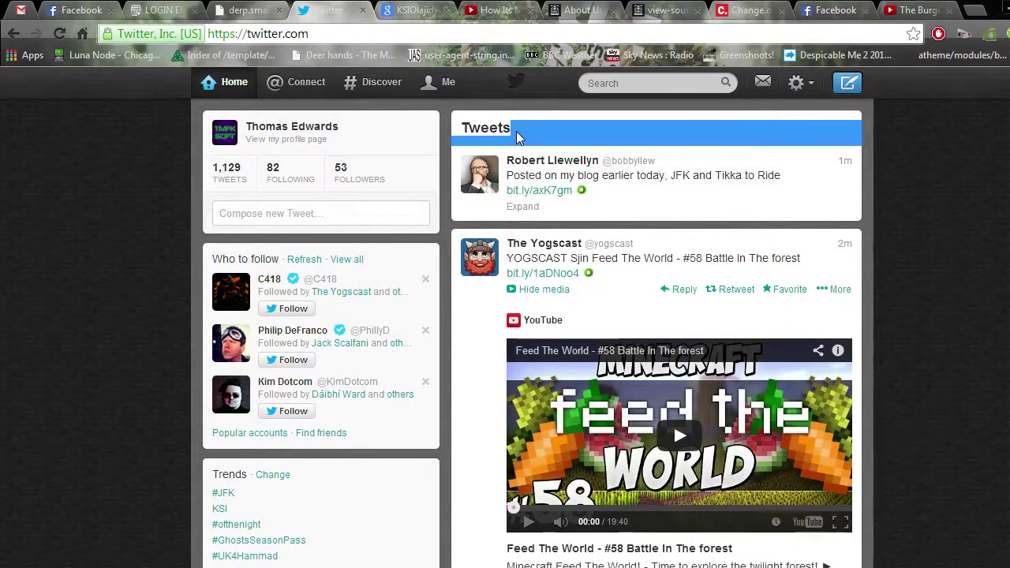
{"action": "left_click_drag", "start_coordinate": [512, 129], "coordinate": [507, 132]}
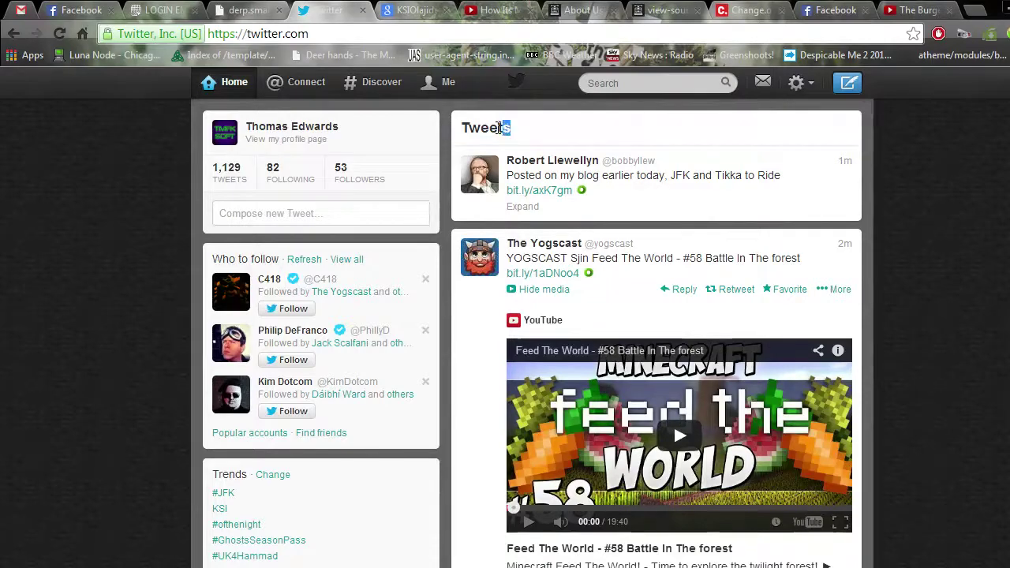
{"action": "left_click", "coordinate": [911, 289]}
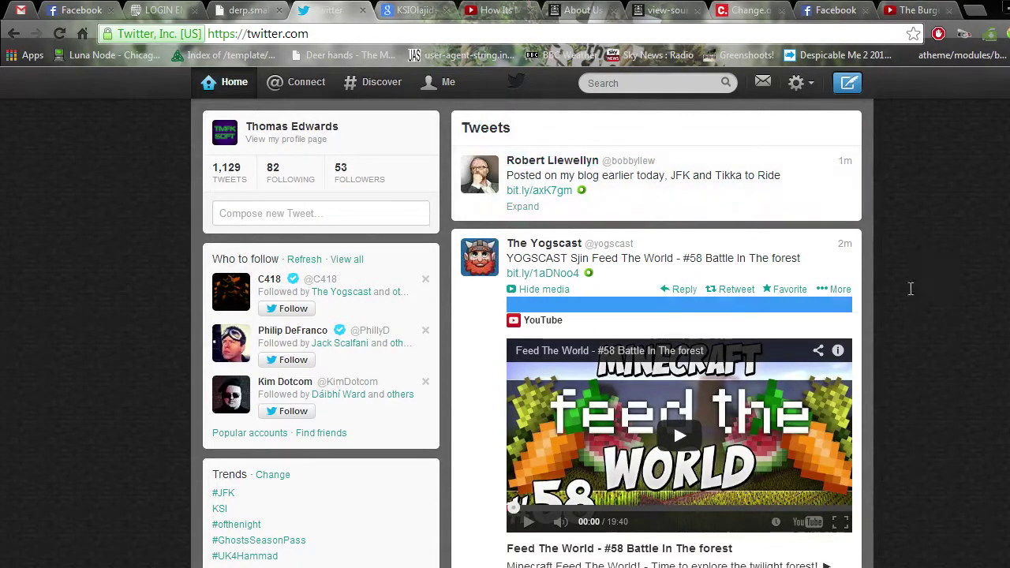
{"action": "scroll", "coordinate": [139, 388], "scroll_direction": "down", "scroll_amount": 5}
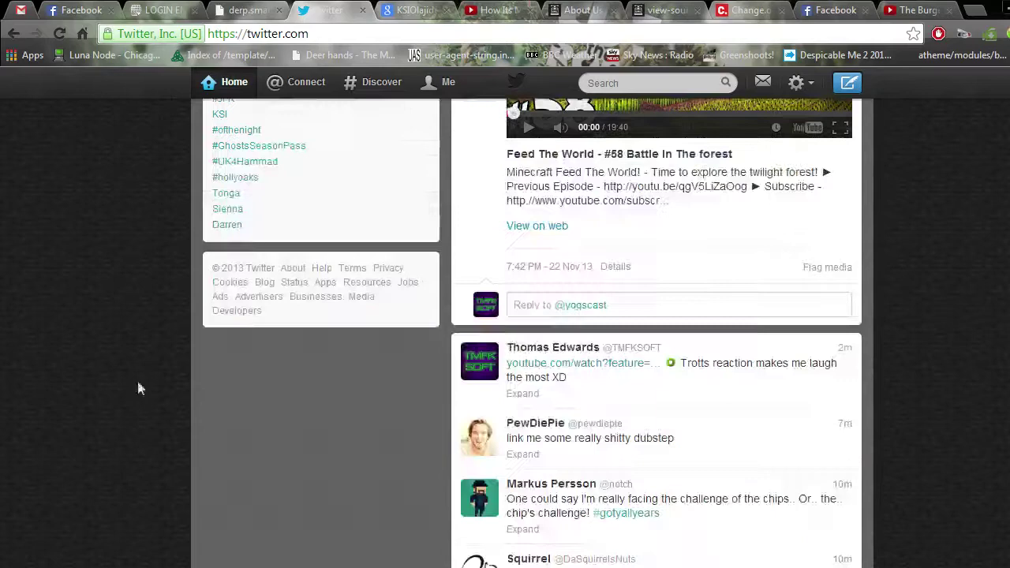
Step: Select characters in two tweet handles, then expand your own Trotts reaction tweet
{"action": "left_click_drag", "start_coordinate": [577, 424], "coordinate": [582, 424]}
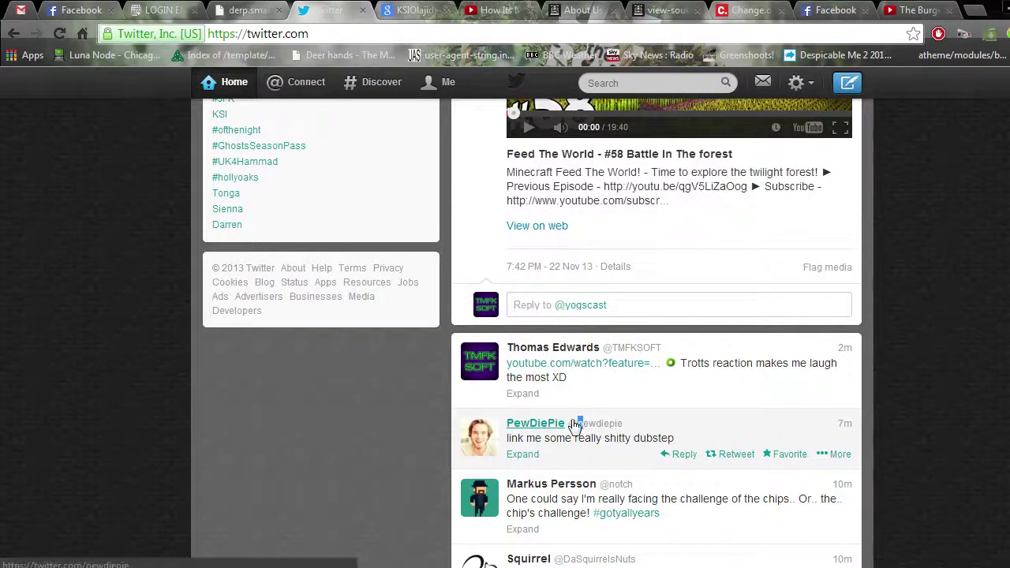
{"action": "left_click_drag", "start_coordinate": [611, 348], "coordinate": [616, 348]}
{"action": "left_click", "coordinate": [733, 349]}
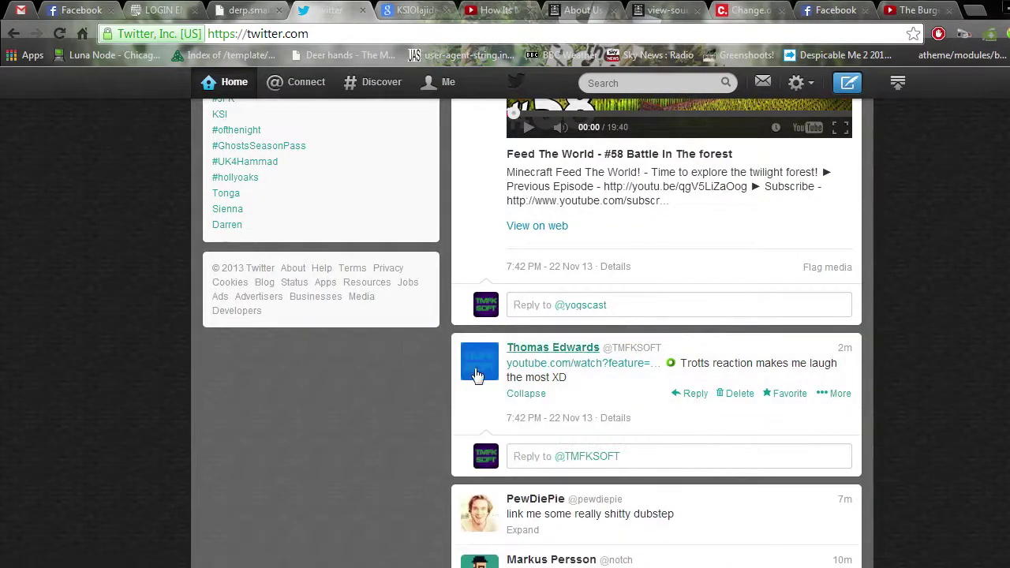
Step: Open and close the tweet's reply box, then click the second tweet's YouTube link
{"action": "left_click", "coordinate": [708, 462]}
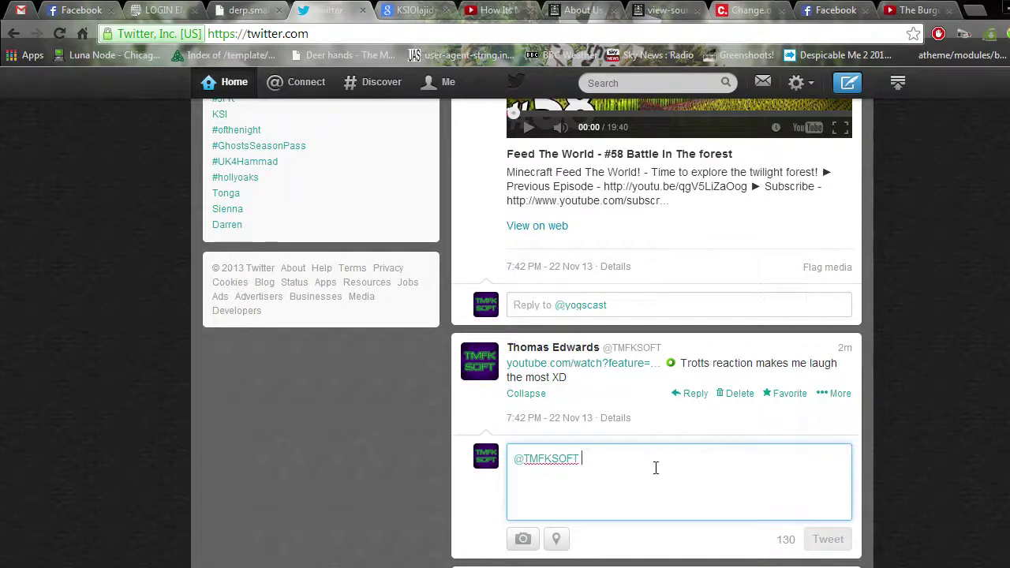
{"action": "left_click", "coordinate": [401, 475]}
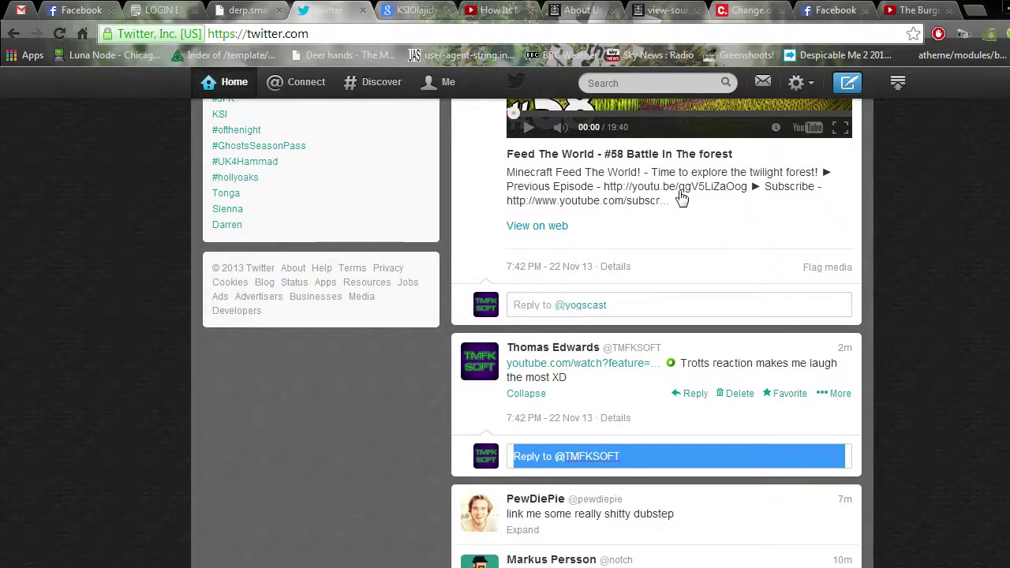
{"action": "left_click", "coordinate": [682, 198]}
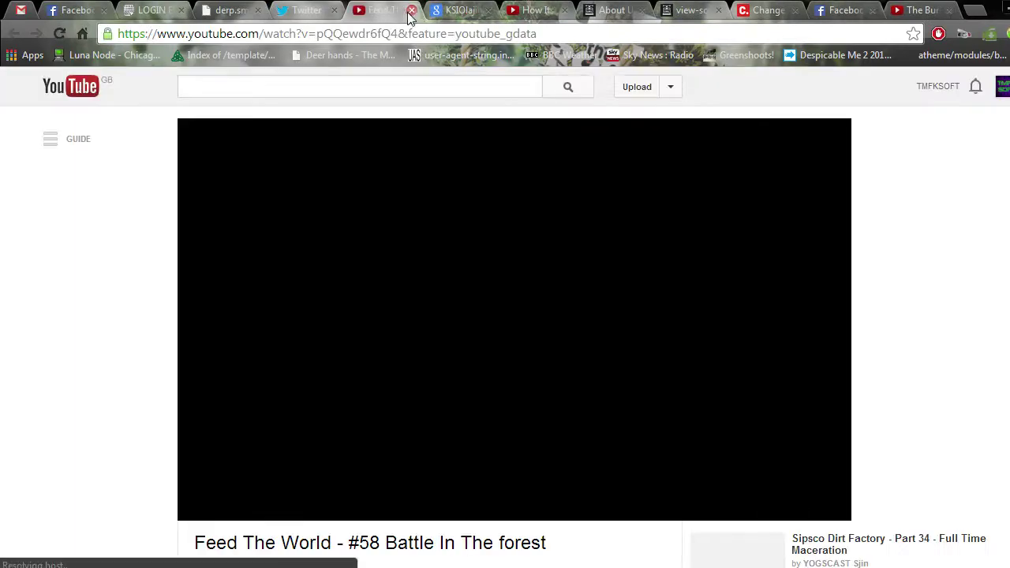
{"action": "left_click", "coordinate": [324, 9]}
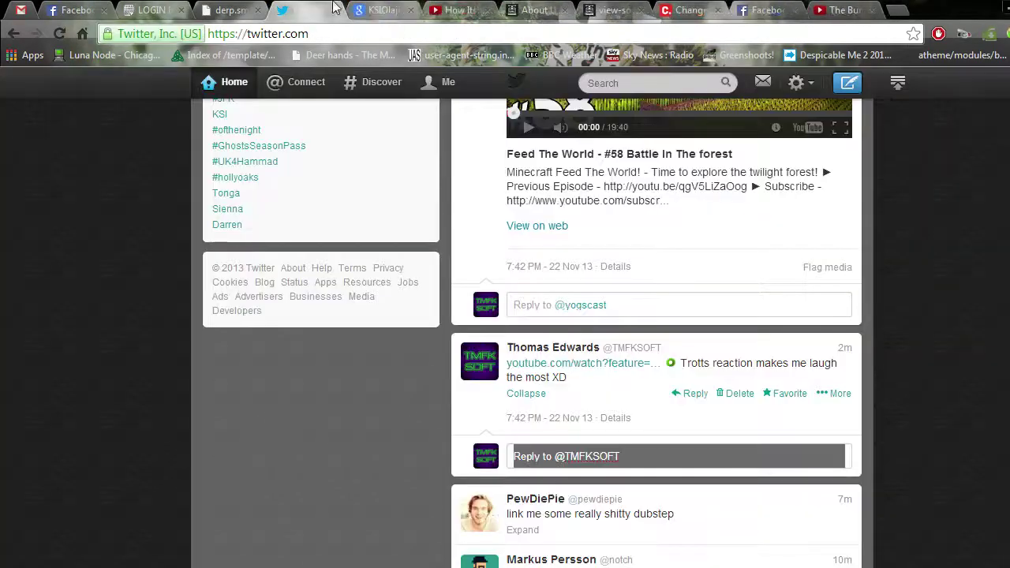
{"action": "scroll", "coordinate": [173, 343], "scroll_direction": "up", "scroll_amount": 8}
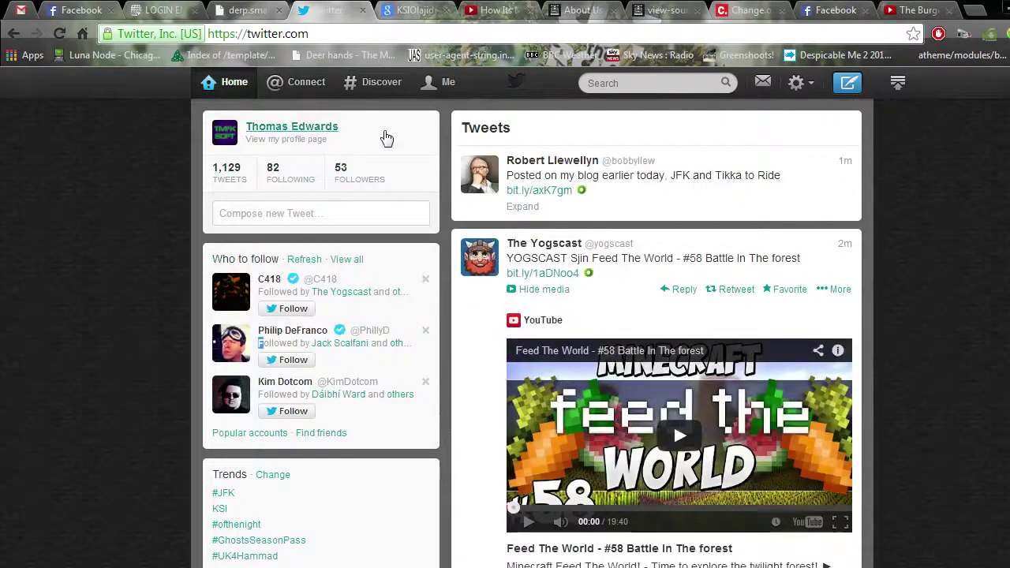
{"action": "left_click", "coordinate": [292, 126]}
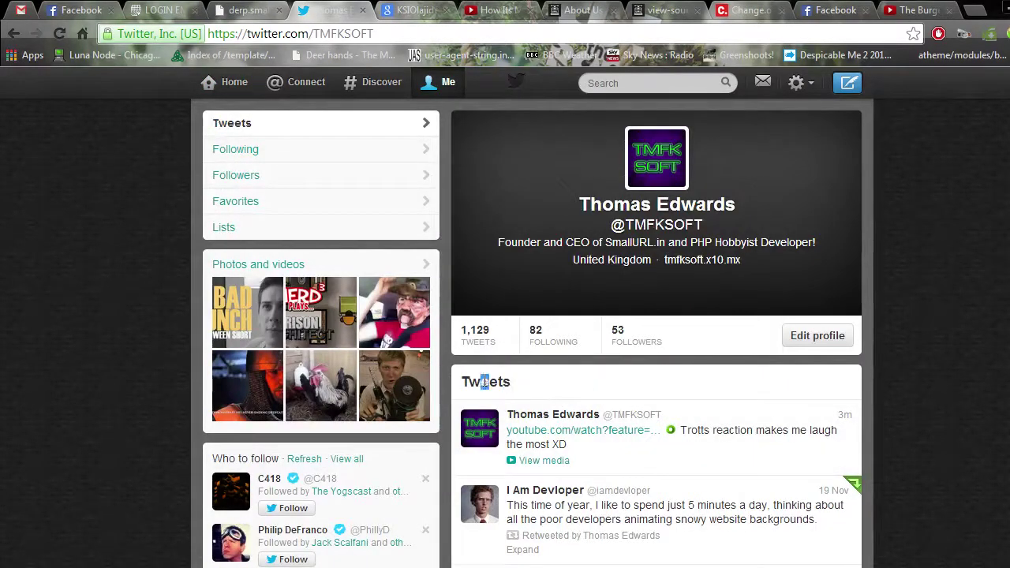
{"action": "left_click", "coordinate": [60, 33]}
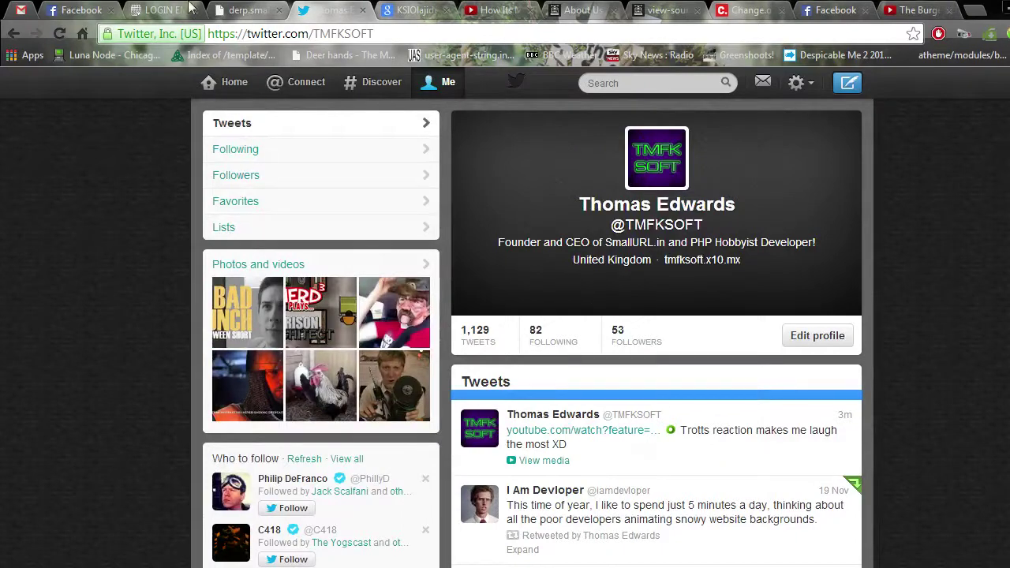
Step: Copy the profile URL and paste it into the Facebook tab's address bar to load it
{"action": "right_click", "coordinate": [350, 33]}
{"action": "left_click", "coordinate": [381, 88]}
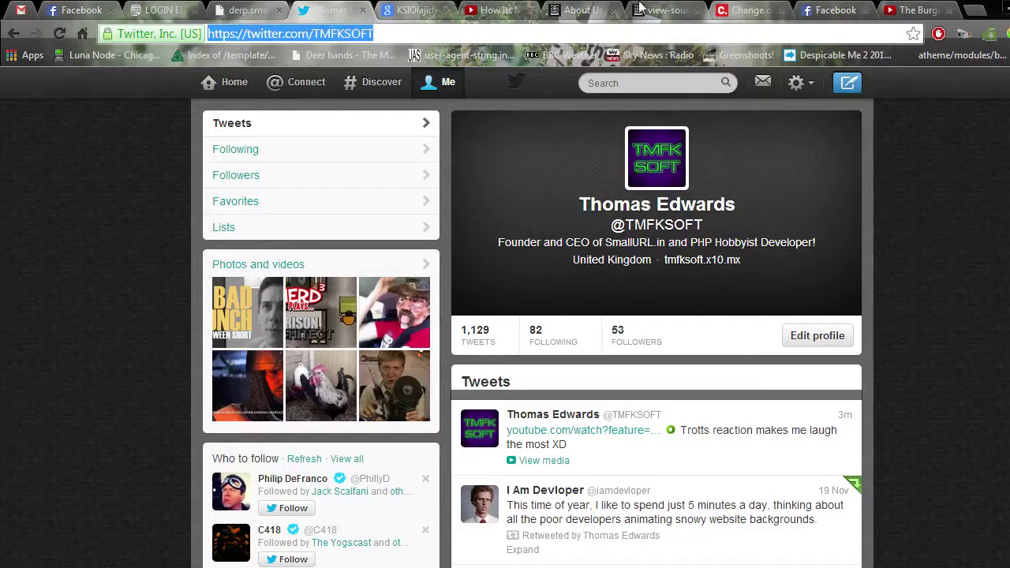
{"action": "left_click", "coordinate": [837, 9]}
{"action": "right_click", "coordinate": [861, 31]}
{"action": "left_click", "coordinate": [883, 131]}
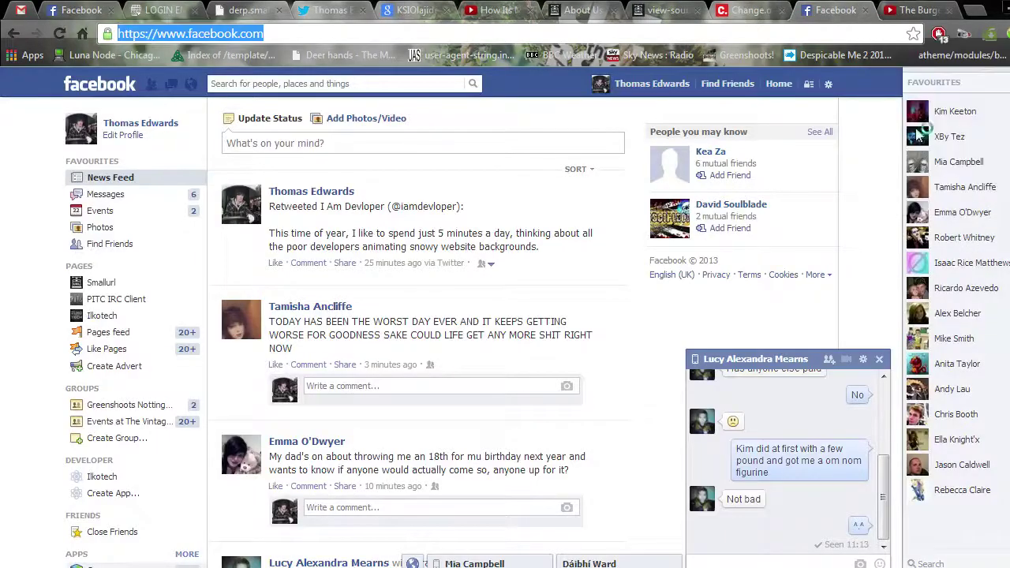
{"action": "left_click", "coordinate": [247, 10]}
{"action": "left_click", "coordinate": [323, 9]}
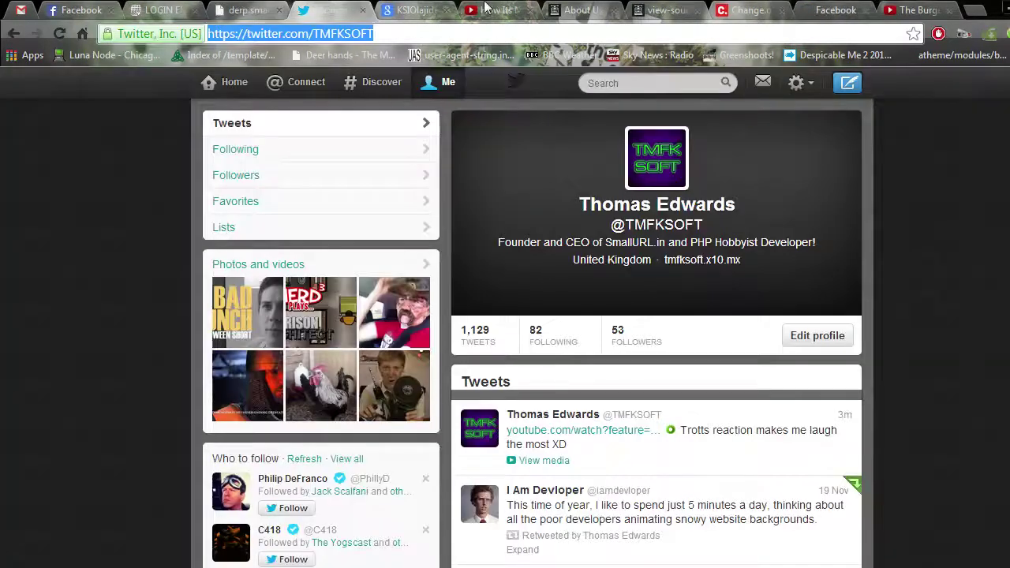
Step: In the freshly loaded profile tab, double-click and drag-select the Tweets heading
{"action": "left_click", "coordinate": [836, 10]}
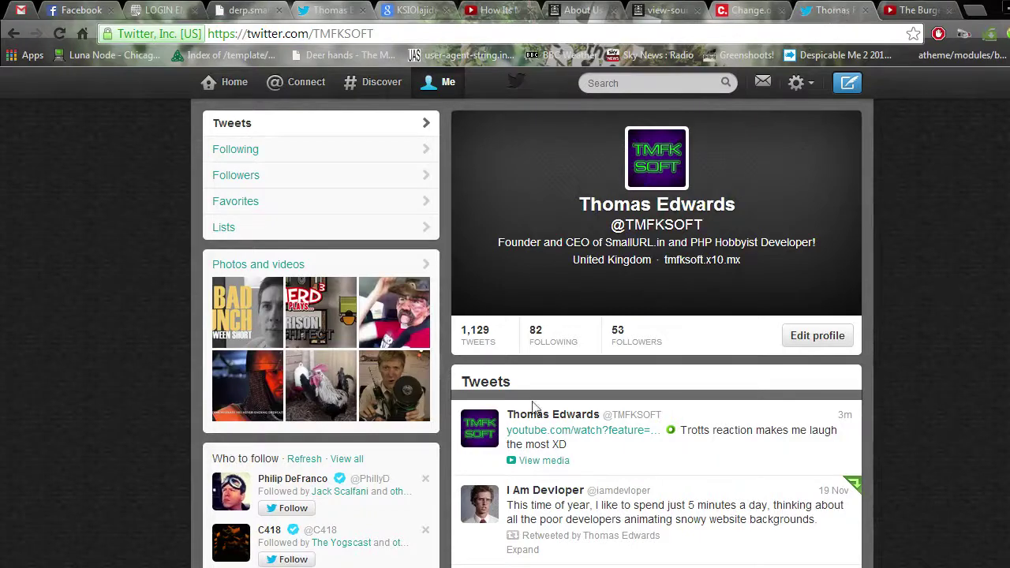
{"action": "double_click", "coordinate": [479, 384]}
{"action": "left_click", "coordinate": [509, 386]}
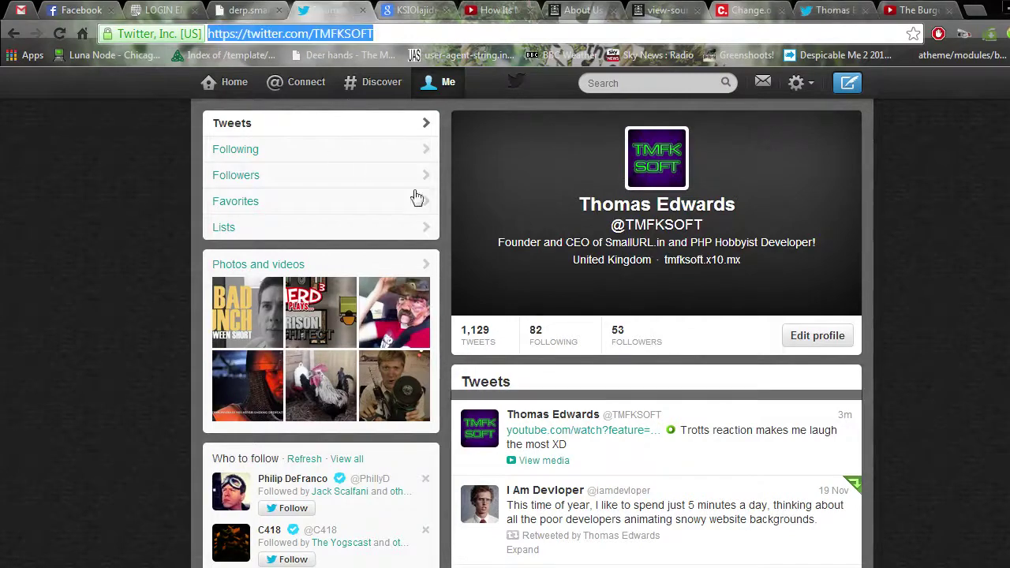
{"action": "left_click_drag", "start_coordinate": [497, 384], "coordinate": [554, 385]}
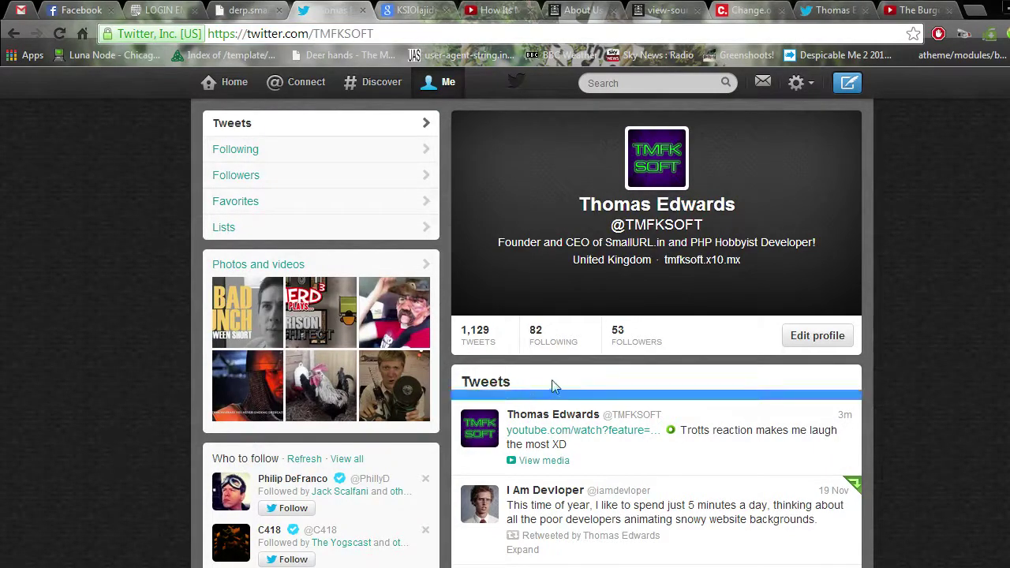